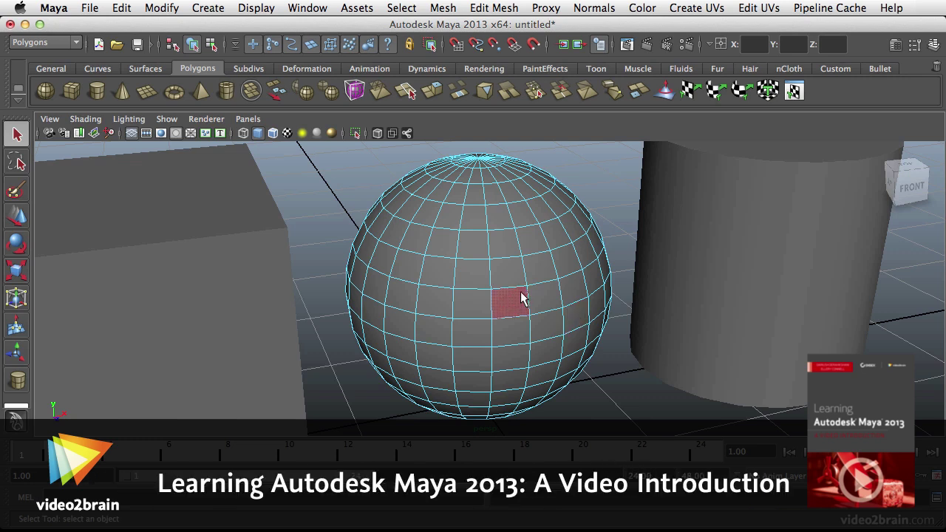
Switch the sphere to face selection and select a single face on its front side
key(F9)
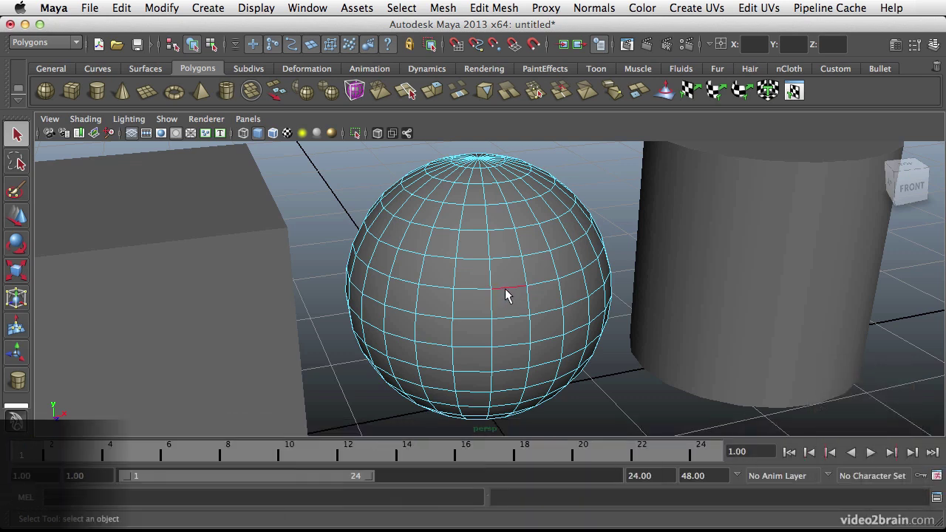
key(F11)
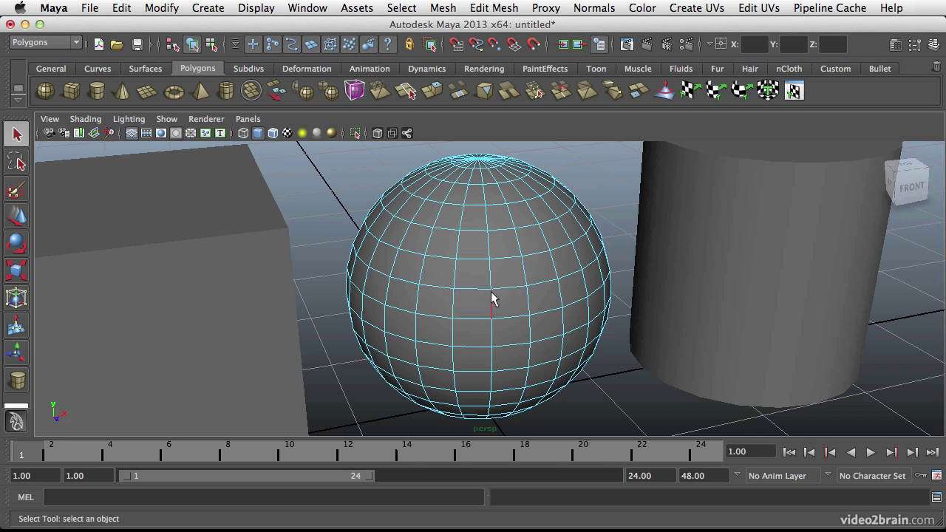
alt+right_drag(512, 299, 627, 305)
alt+middle_drag(627, 304, 605, 269)
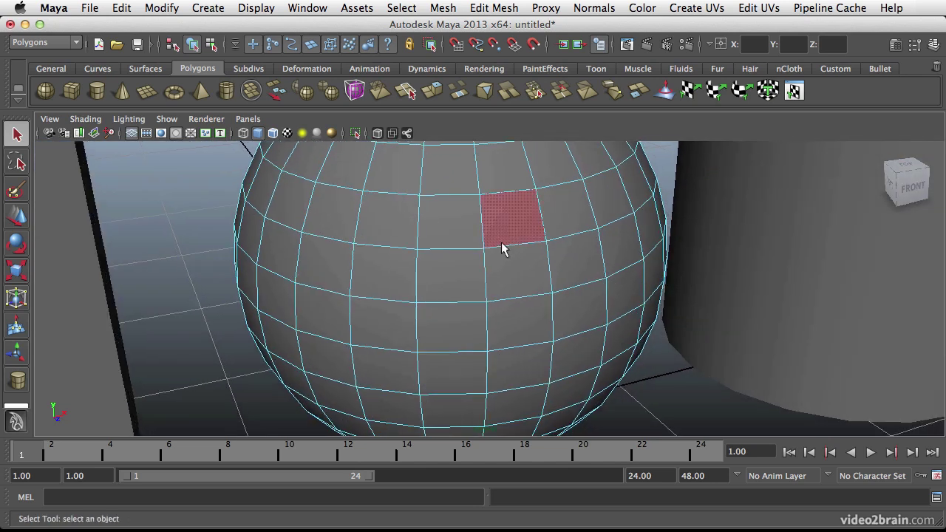
click(575, 261)
alt+drag(574, 269, 522, 269)
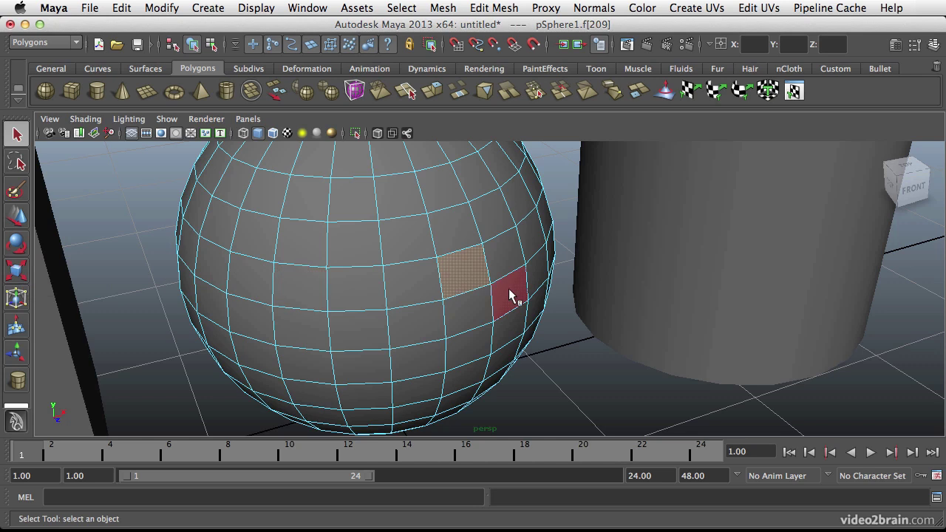
Move the selected sphere face along the Z and Y axes with the Move tool
key(w)
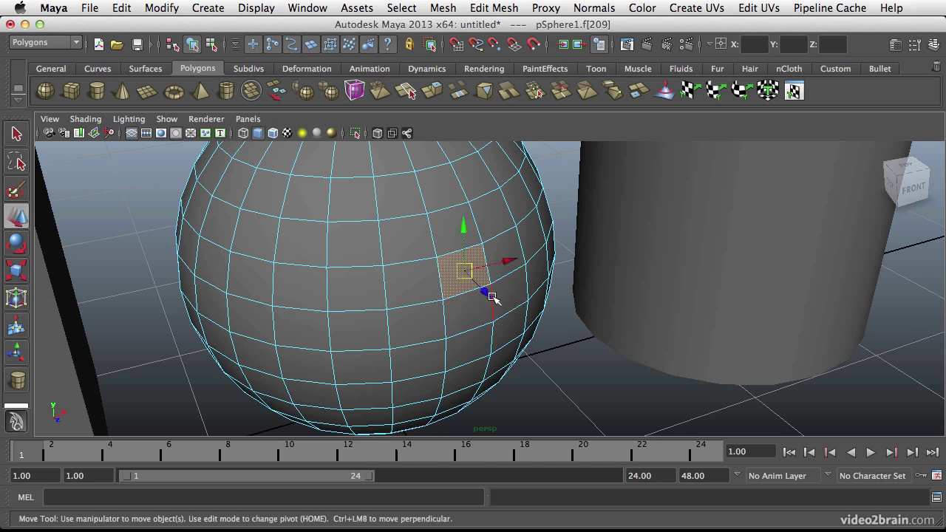
key(e)
key(r)
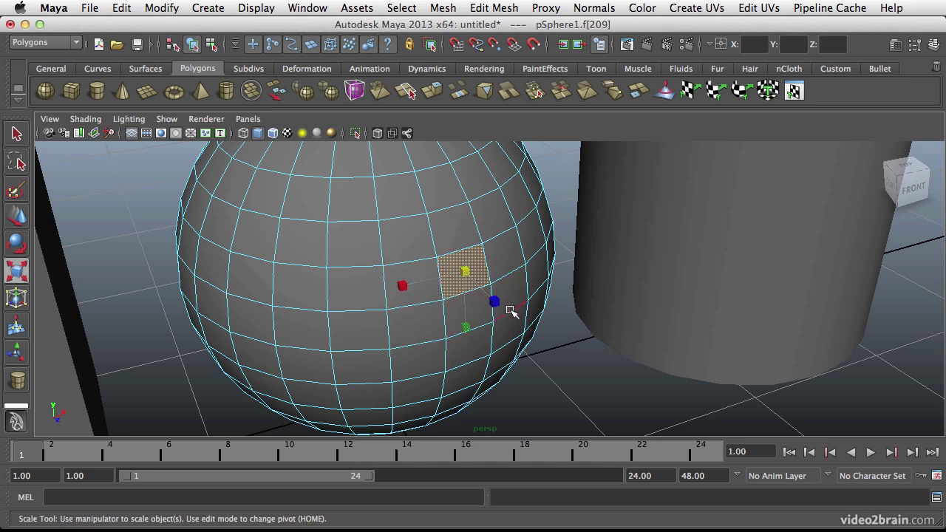
key(w)
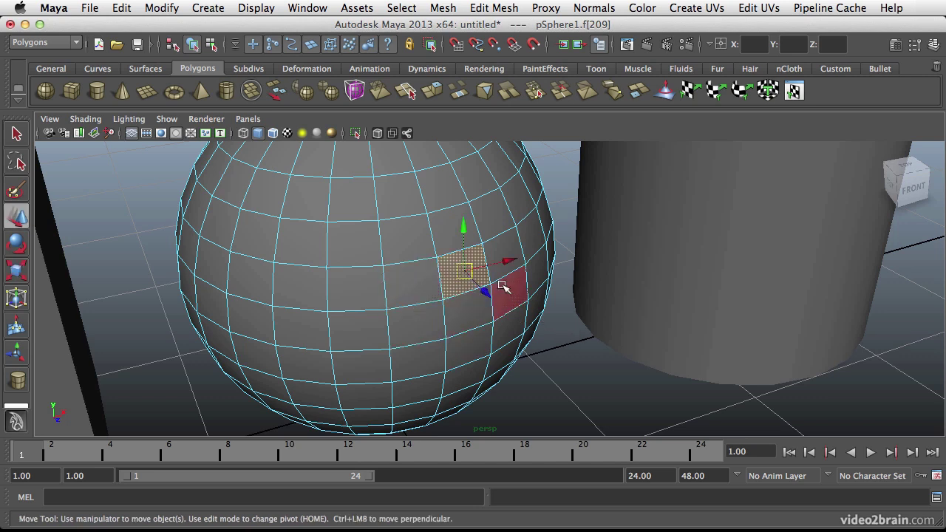
drag(488, 294, 499, 310)
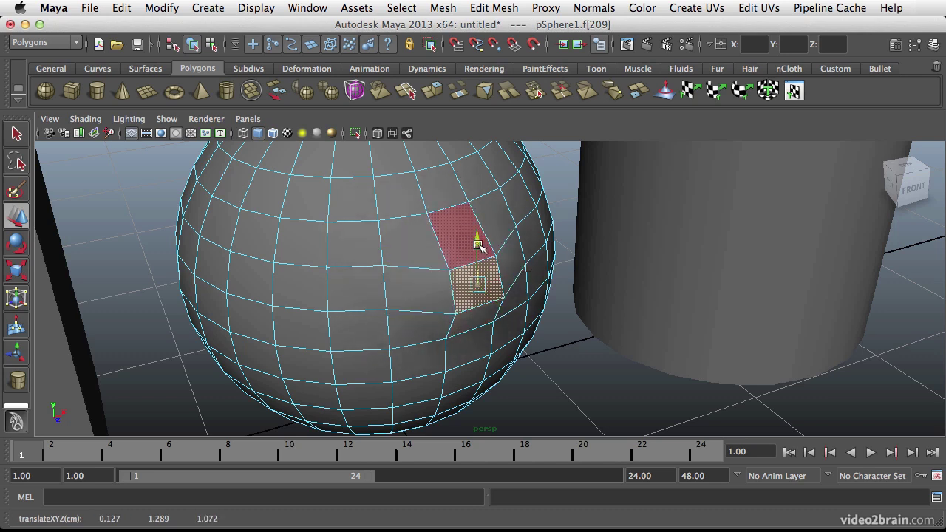
drag(481, 248, 515, 264)
Rotate the selected face about its X and Z axes and within the view plane
key(e)
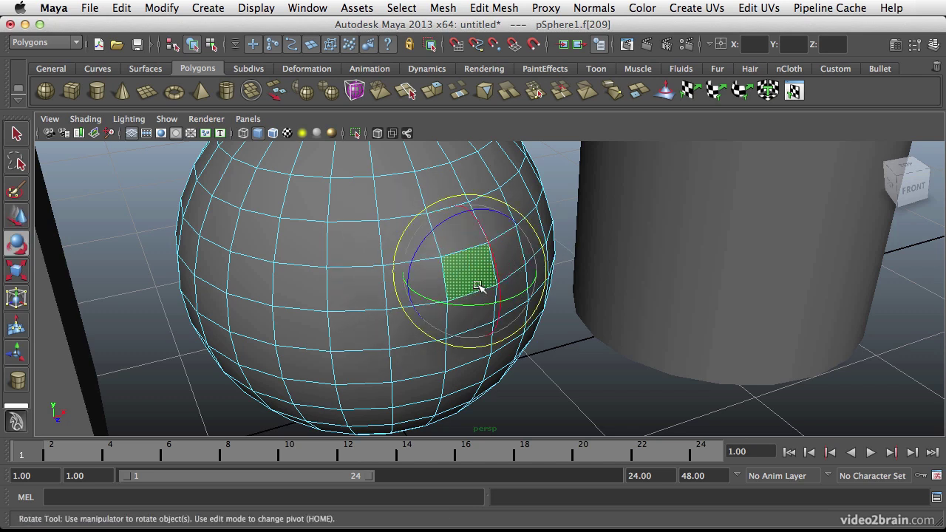
mouse_move(494, 260)
mouse_down()
mouse_move(474, 228)
mouse_move(485, 263)
mouse_up()
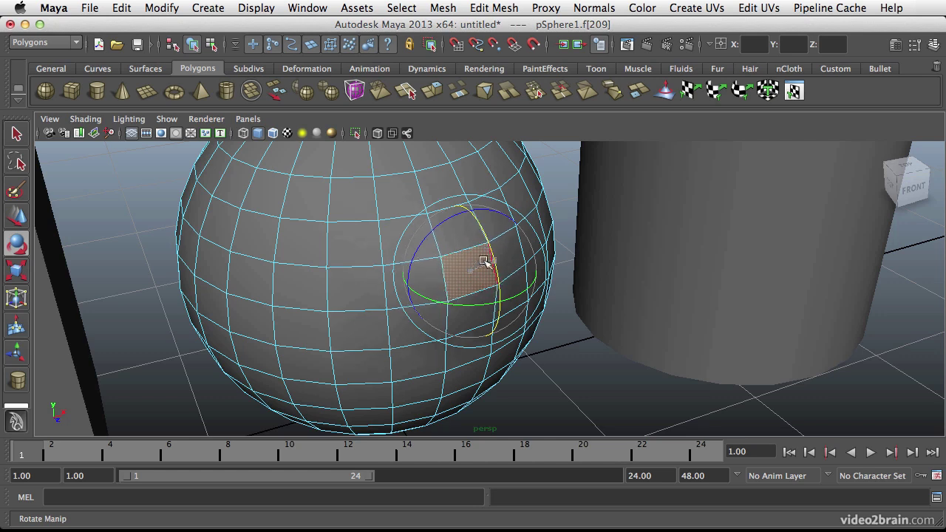
drag(493, 309, 435, 244)
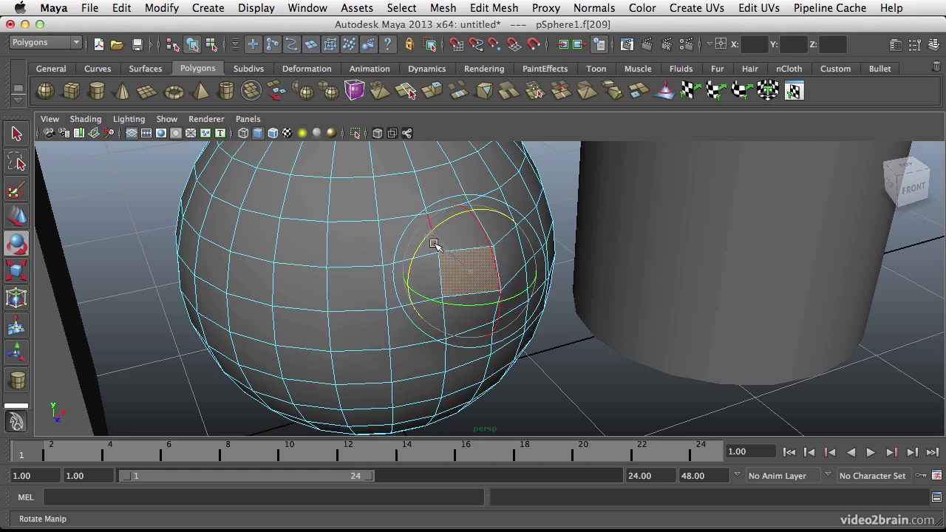
mouse_move(500, 198)
mouse_down()
mouse_move(448, 197)
mouse_move(490, 200)
mouse_move(518, 223)
mouse_move(480, 194)
mouse_move(433, 197)
mouse_move(497, 198)
mouse_up()
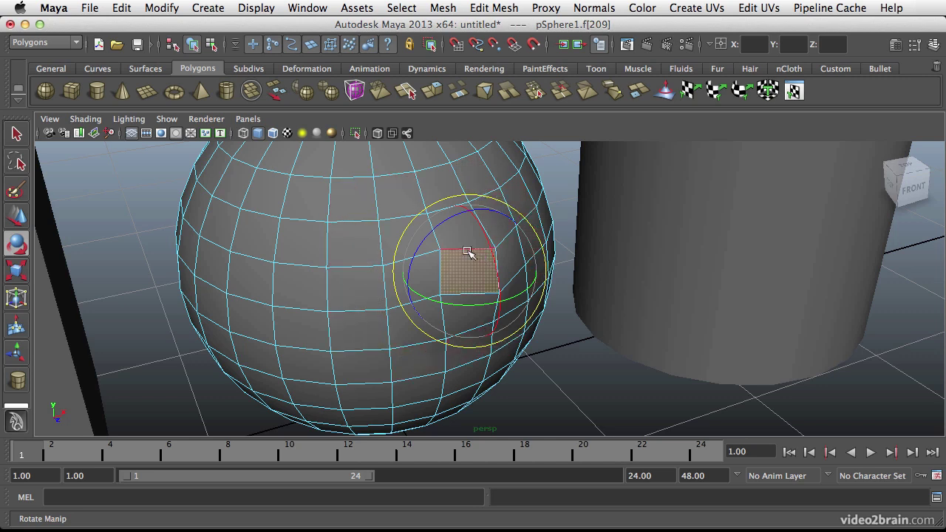
Undo the rotations and moves made to the selected face
key(z)
key(z)
key(z)
key(z)
key(z)
key(z)
key(z)
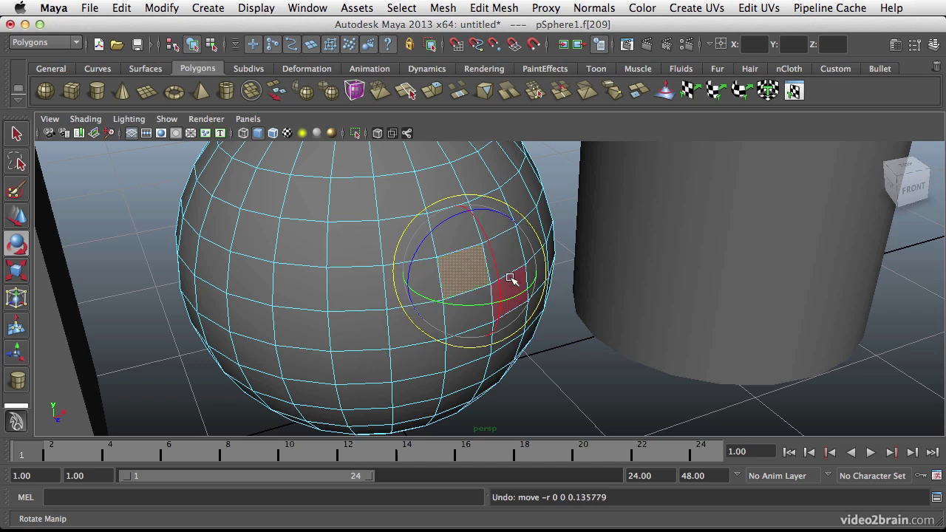
Scale the selected face separately along the Y, X and Z axes, and uniformly from its centre
key(r)
alt+drag(508, 280, 483, 275)
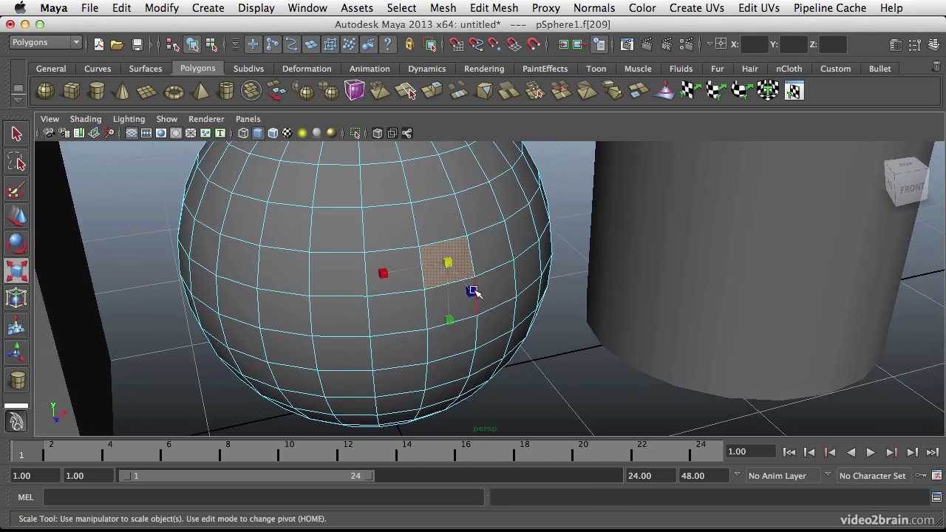
mouse_move(448, 322)
mouse_down()
mouse_move(448, 283)
mouse_move(450, 305)
mouse_up()
mouse_move(384, 273)
mouse_down()
mouse_move(433, 267)
mouse_move(385, 272)
mouse_up()
drag(471, 292, 532, 274)
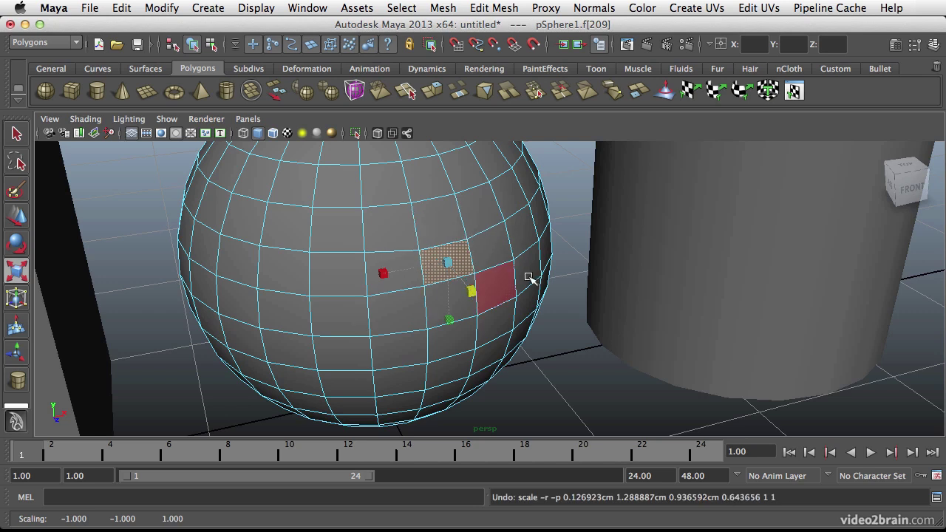
click(448, 263)
drag(448, 263, 500, 263)
Select every face of the sphere and undo that selection together with the face scaling
key(q)
double_click(445, 236)
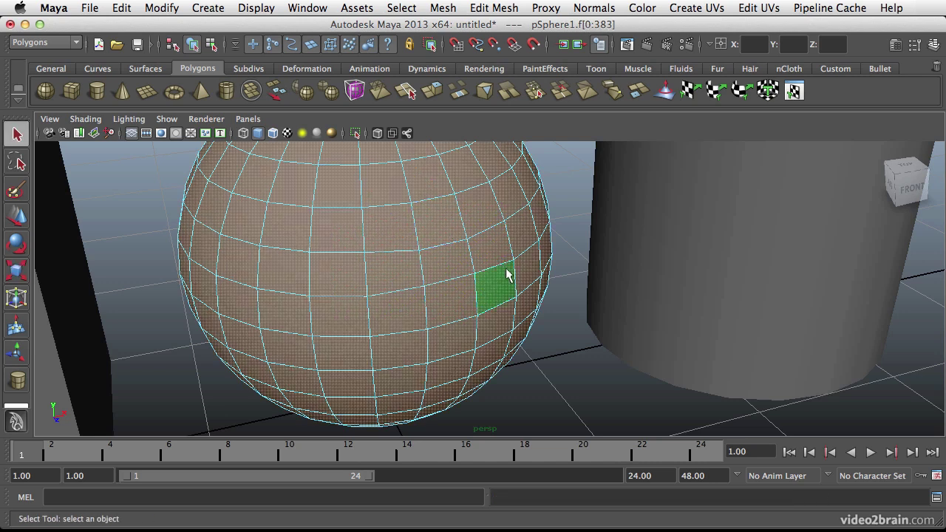
alt+drag(394, 295, 393, 278)
alt+right_drag(462, 265, 427, 265)
alt+middle_drag(426, 265, 460, 289)
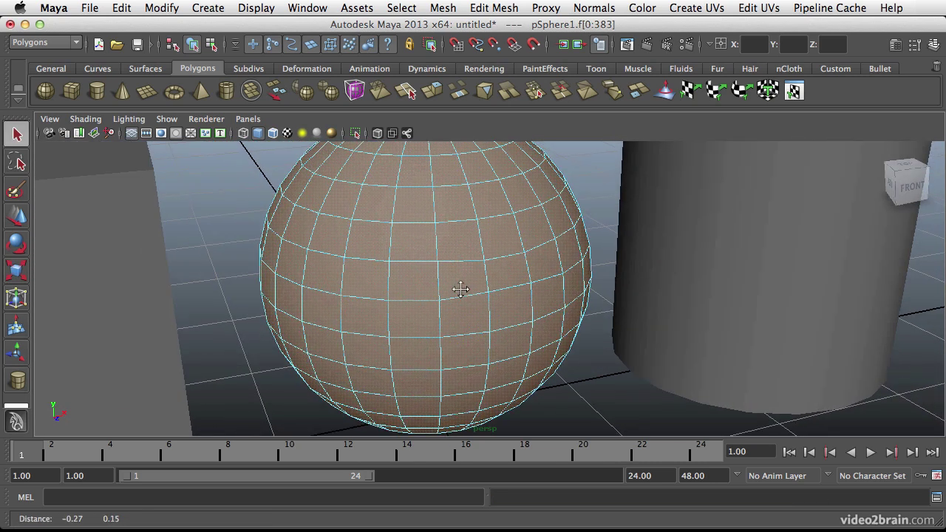
alt+right_drag(477, 289, 452, 292)
key(z)
key(z)
key(z)
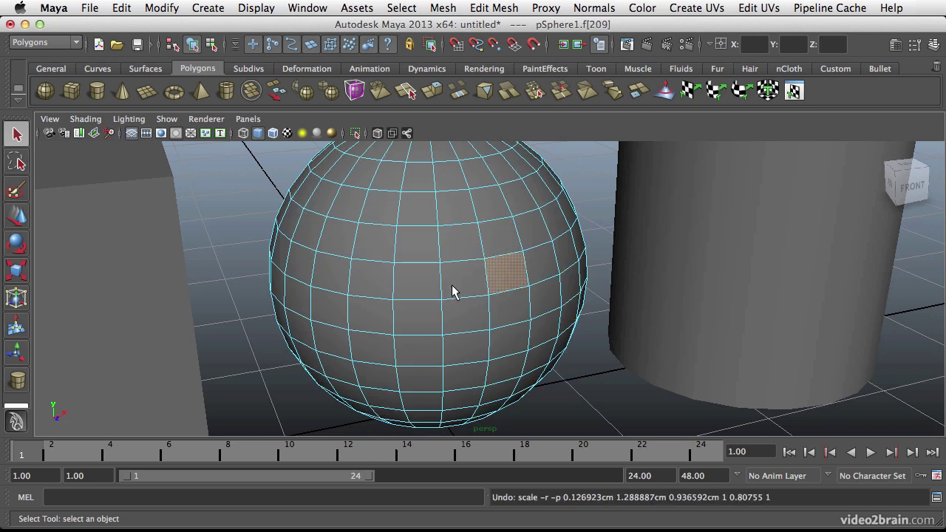
Select all faces of the sphere and scale them into an elongated ellipsoid
double_click(453, 284)
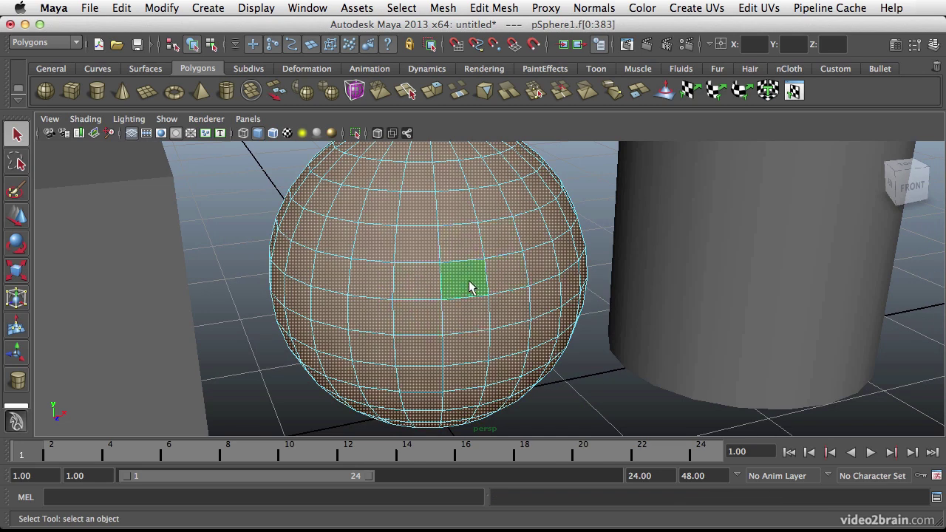
key(r)
drag(432, 273, 525, 254)
alt+drag(475, 270, 492, 286)
drag(401, 252, 449, 279)
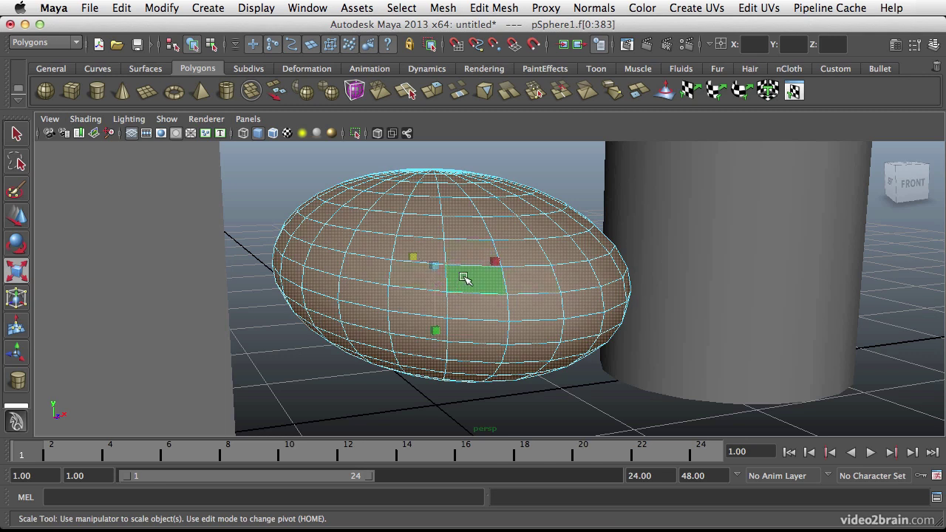
Return the stretched sphere to object mode and select the cylinder, the cube and the sphere as whole objects in turn
key(q)
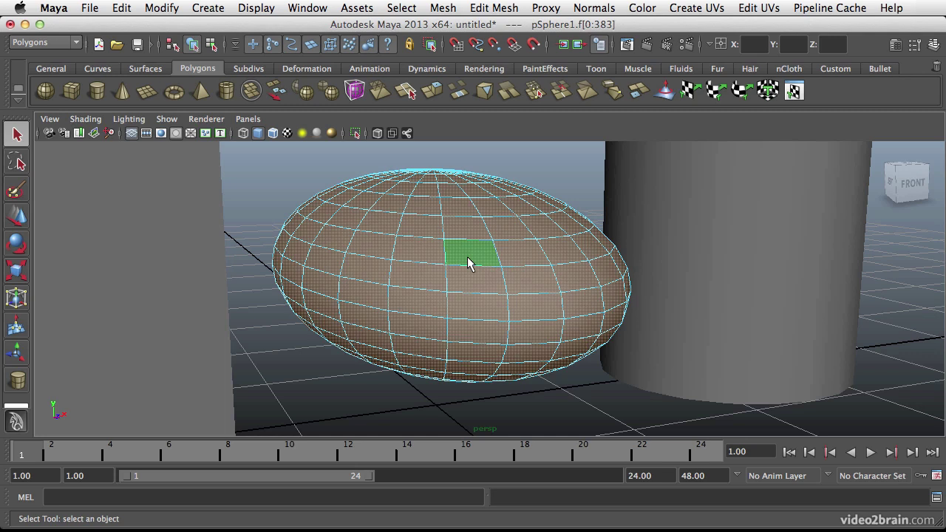
right_click(468, 263)
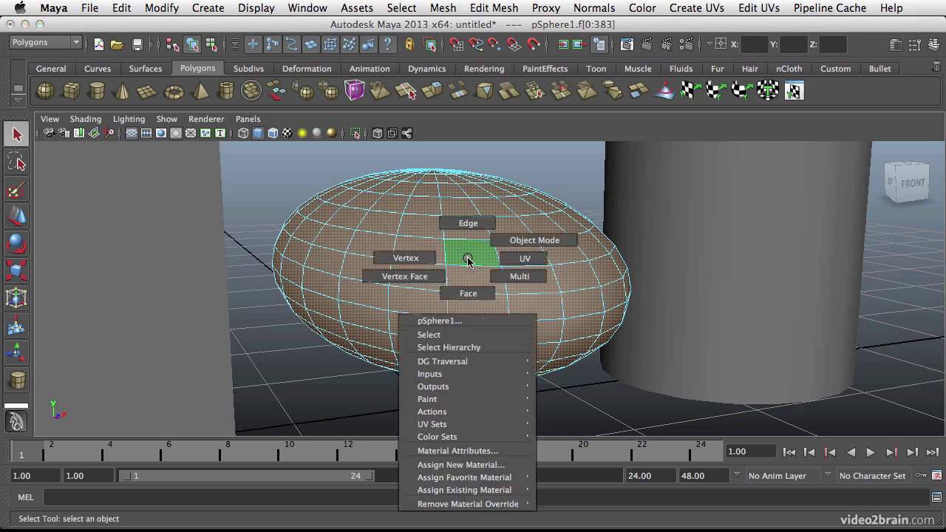
click(528, 240)
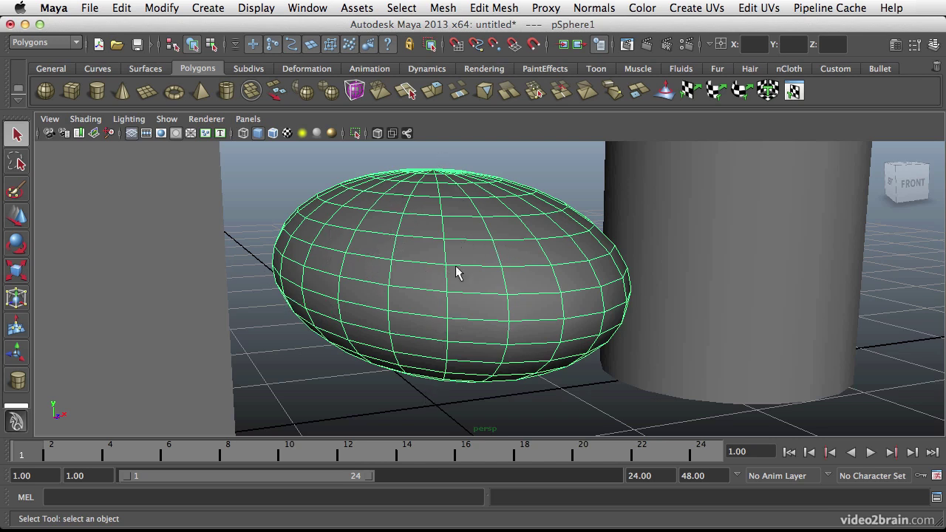
alt+drag(555, 274, 706, 244)
click(705, 240)
alt+right_drag(705, 240, 269, 306)
click(267, 299)
alt+drag(499, 270, 443, 277)
click(597, 270)
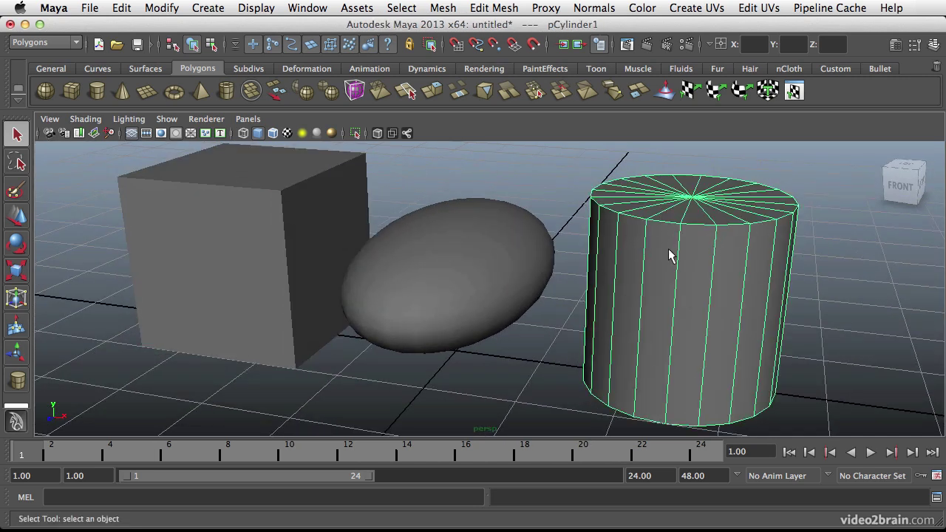
click(439, 263)
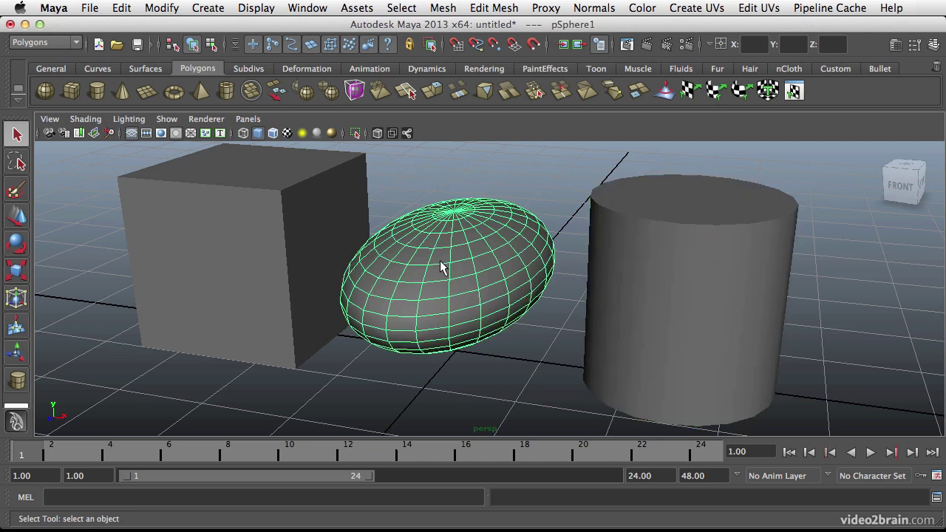
Switch the stretched sphere to face selection and select individual faces on its front
right_click(451, 272)
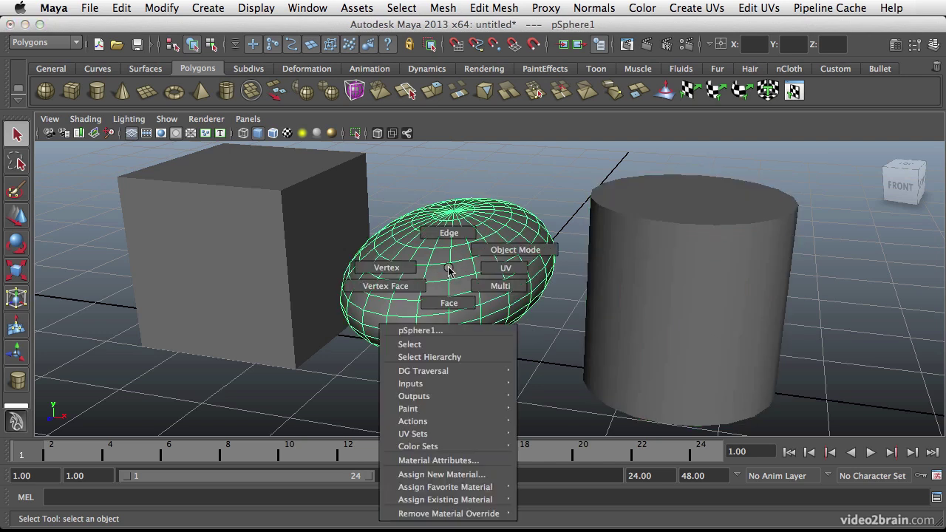
right_drag(448, 268, 451, 303)
click(440, 291)
click(465, 287)
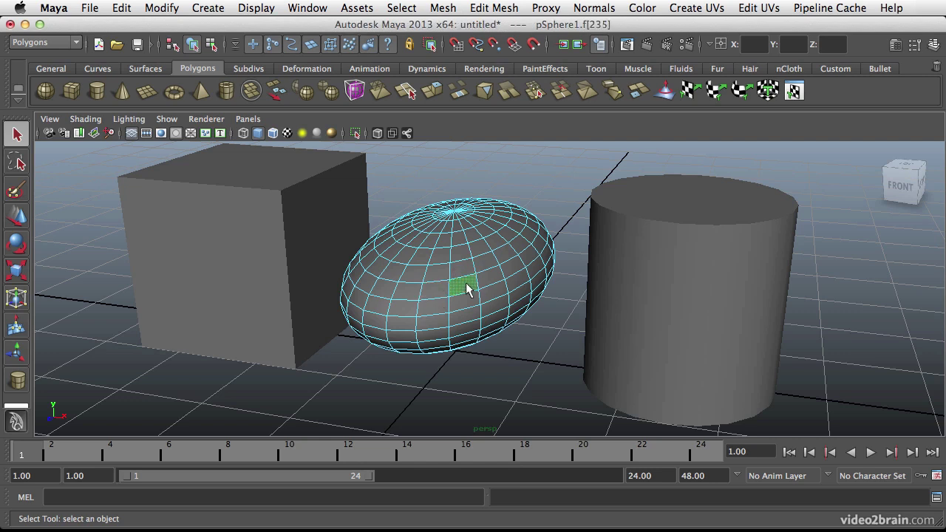
Select an edge on the sphere's upper front and extend the selection to its full horizontal edge loop
click(487, 268)
right_drag(452, 273, 356, 275)
click(464, 264)
double_click(466, 267)
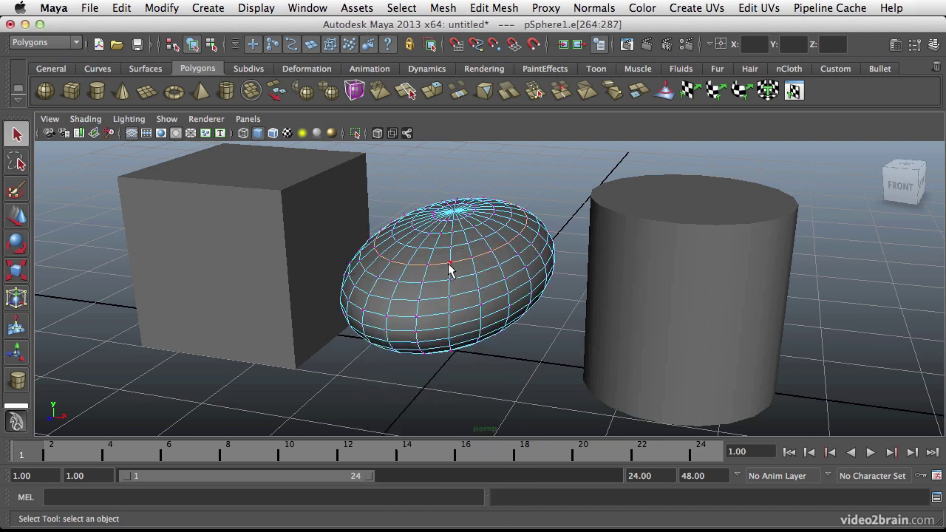
Select individual vertices one after another on the front of the stretched sphere
click(449, 265)
click(483, 275)
click(508, 281)
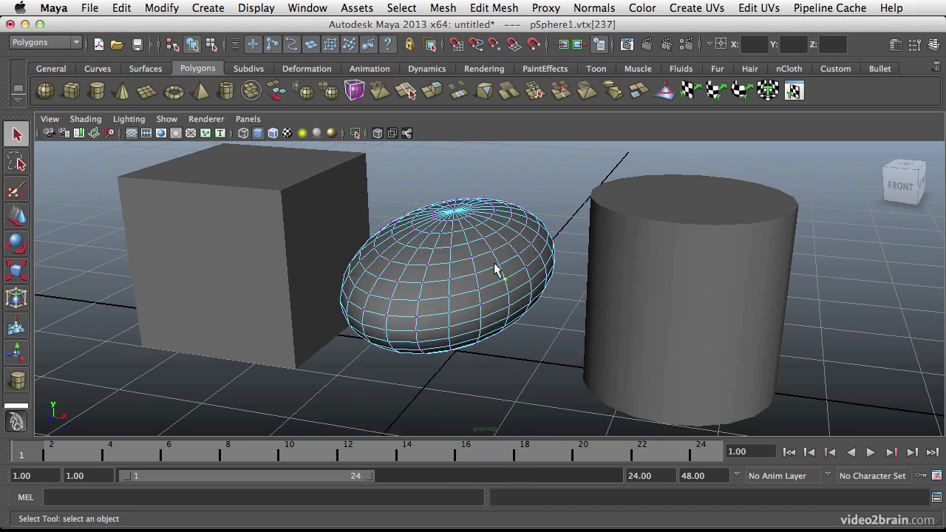
click(498, 270)
alt+drag(416, 291, 444, 303)
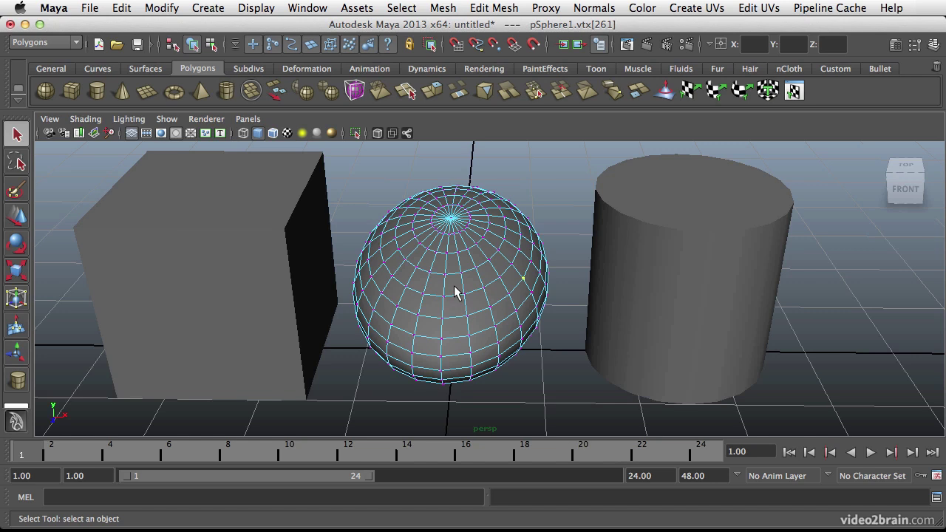
Switch the sphere to multi-component selection and select individual edges and a face on its upper front
right_drag(454, 292, 480, 294)
click(481, 287)
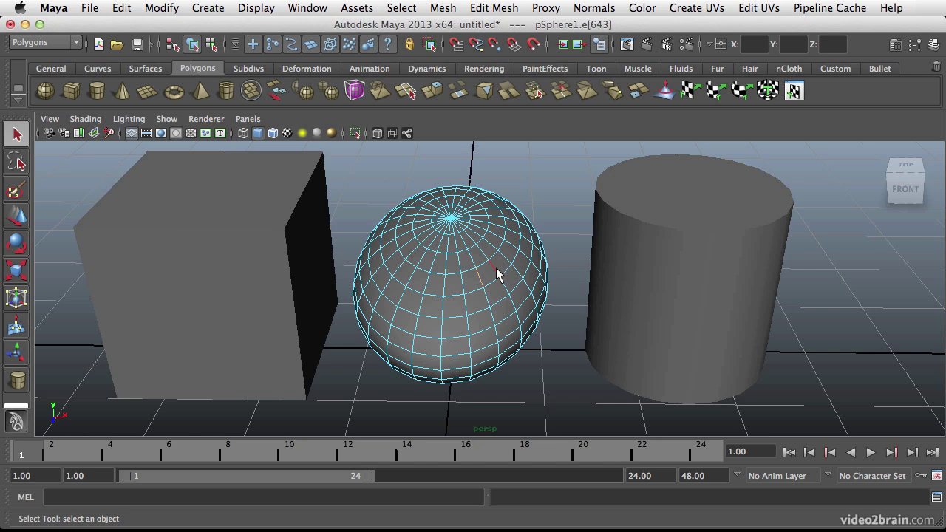
click(500, 269)
click(489, 279)
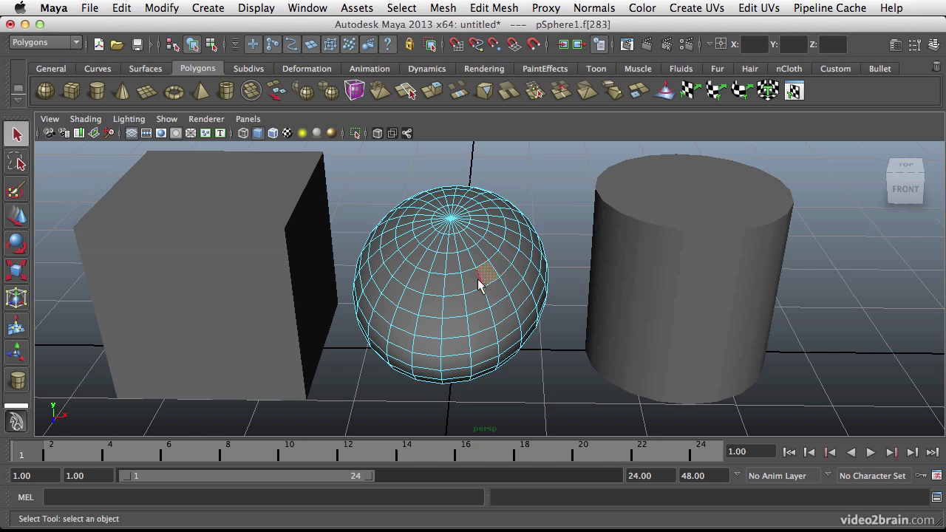
key(F10)
click(473, 272)
click(460, 288)
key(F11)
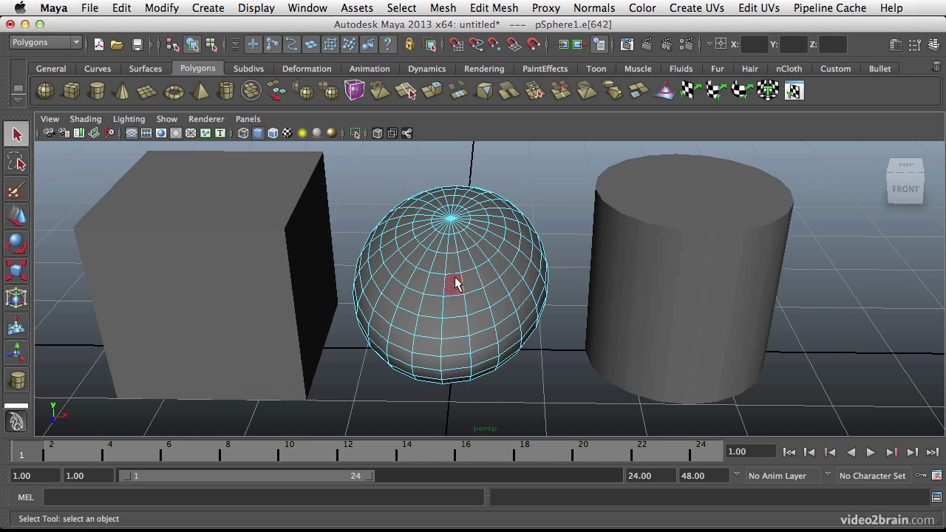
click(470, 273)
alt+drag(463, 305, 465, 294)
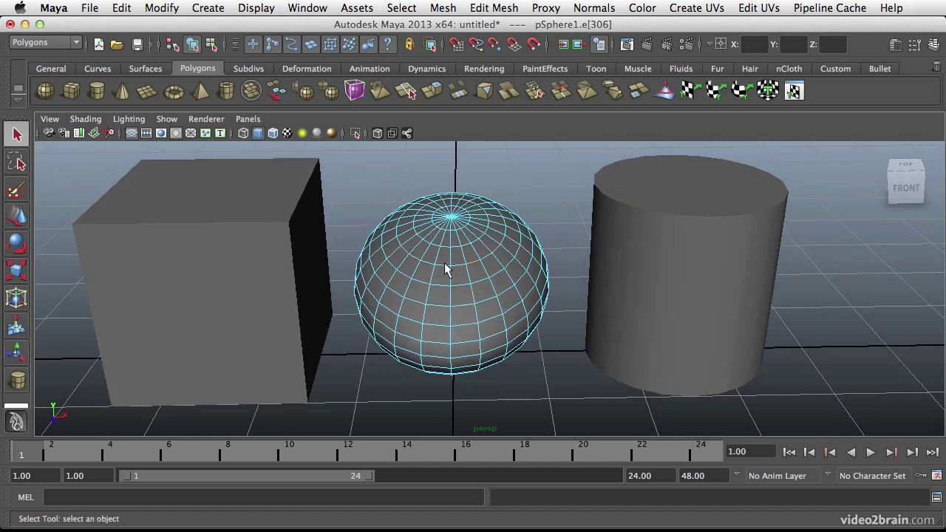
alt+right_drag(447, 267, 485, 271)
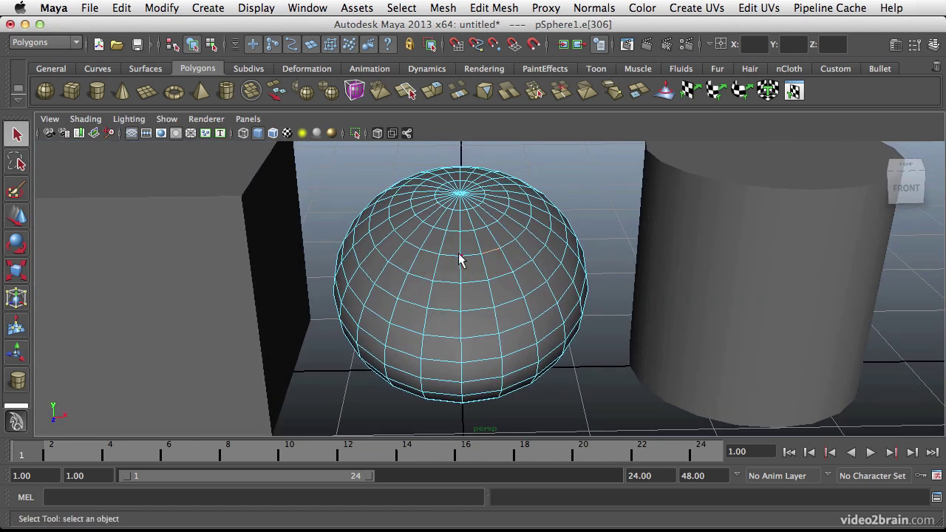
Select a full horizontal edge loop on the stretched sphere's upper front, trying different loops in turn
double_click(471, 259)
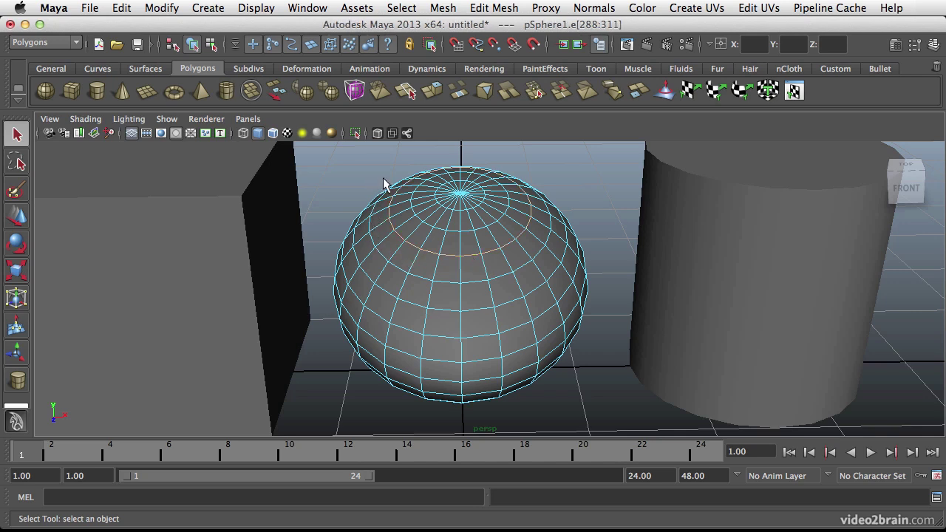
alt+drag(513, 256, 418, 285)
alt+drag(498, 321, 451, 295)
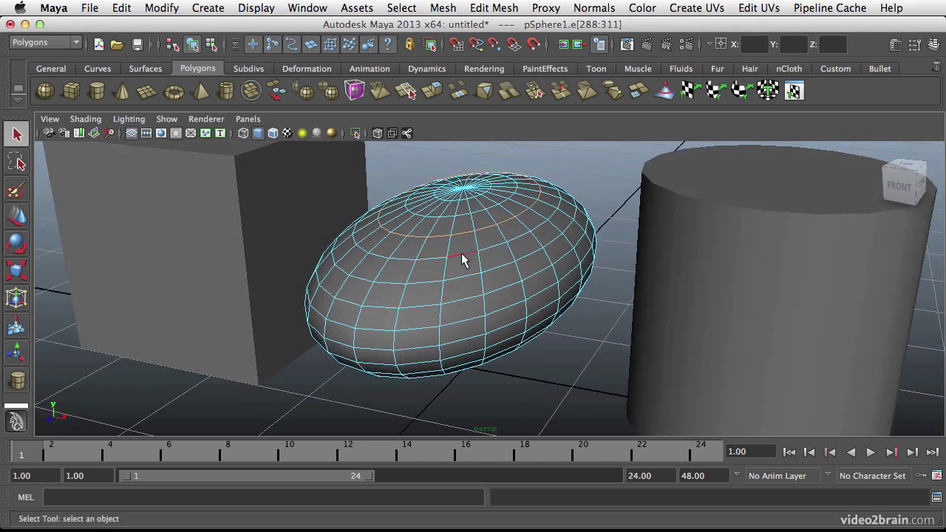
alt+drag(461, 253, 481, 268)
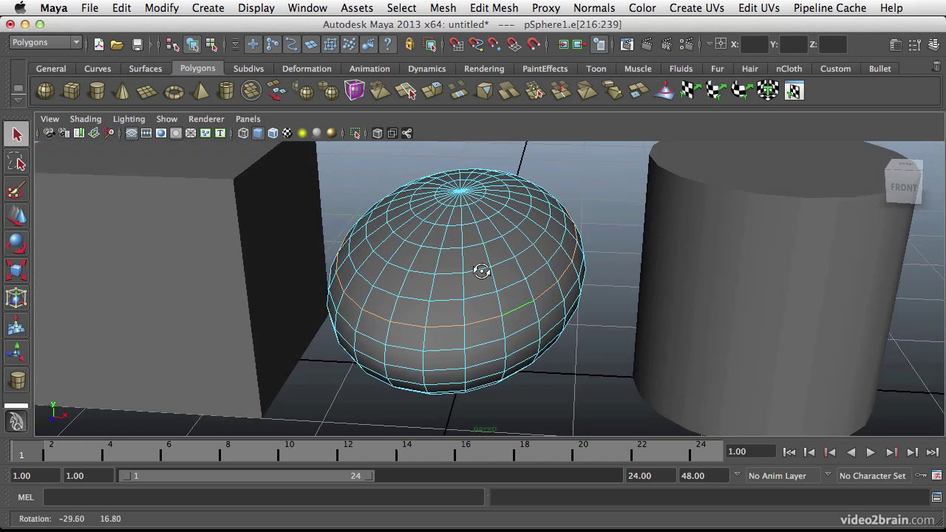
double_click(482, 275)
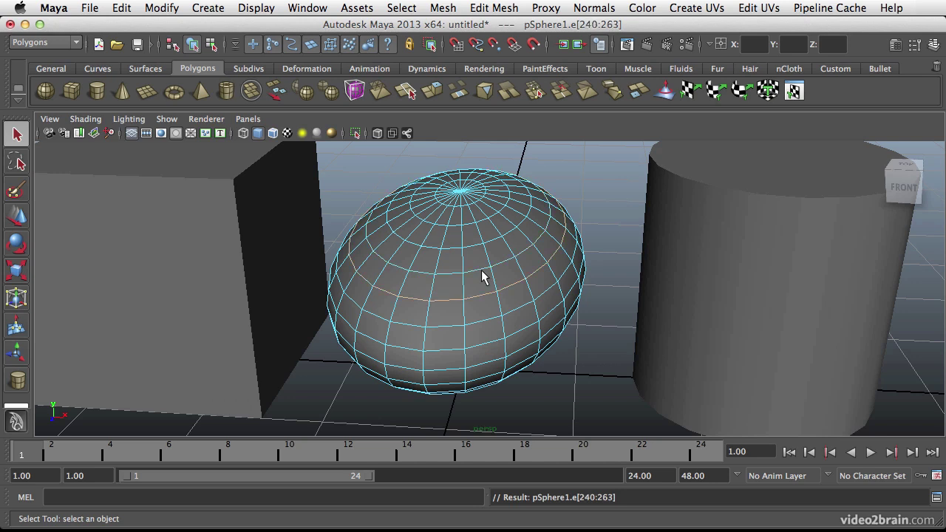
Pick-walk the edge loop selection up and down the sphere, switch to a vertical column of edges, and return to a horizontal loop
key(Up)
key(Down)
key(Down)
key(Up)
key(Up)
key(Down)
key(Up)
key(Up)
key(Up)
key(Right)
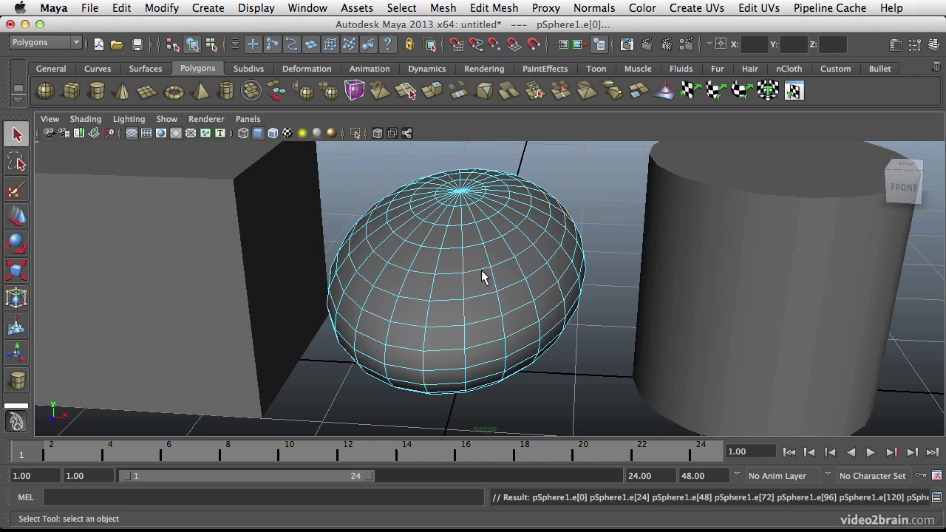
alt+drag(482, 276, 530, 259)
key(Left)
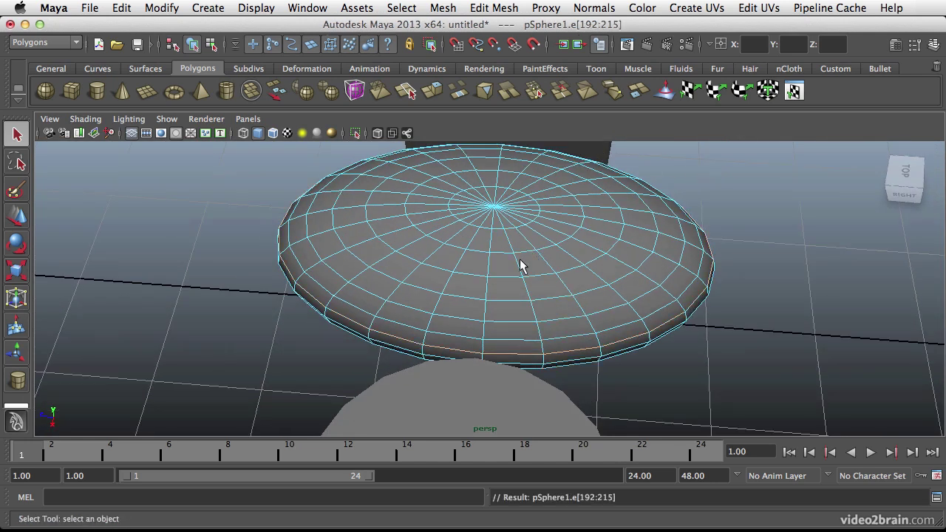
Pick-walk the edge selection around the sphere through successive vertical columns of horizontal edges
key(Up)
key(Up)
key(Up)
key(Up)
key(Up)
key(Up)
key(Up)
key(Up)
key(Up)
key(Up)
key(Up)
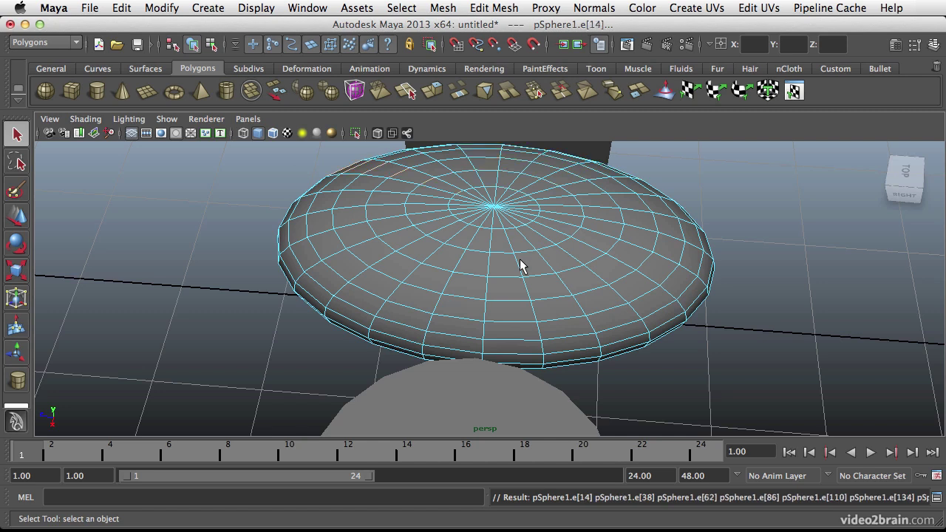
key(Up)
key(Up)
key(Up)
key(Up)
key(Up)
key(Up)
key(Up)
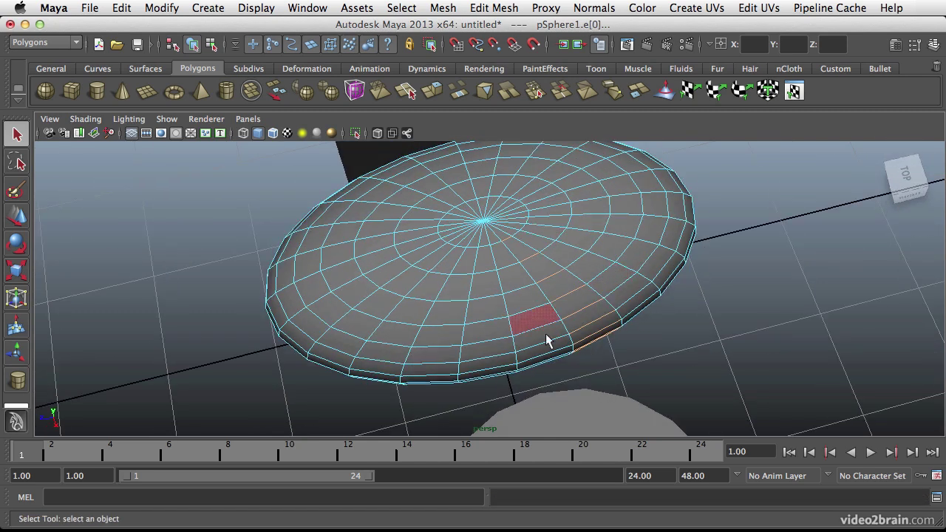
alt+drag(550, 342, 538, 207)
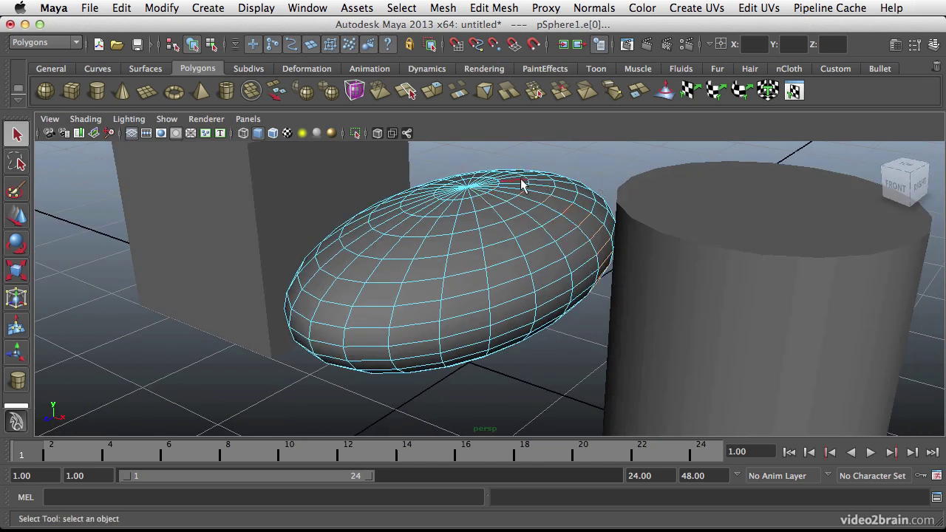
Pick-walk between vertical edge columns and horizontal edge loops, ending on a horizontal loop around the sphere's upper half
alt+drag(553, 283, 518, 283)
key(Right)
key(Left)
key(Left)
key(Right)
key(Right)
key(Right)
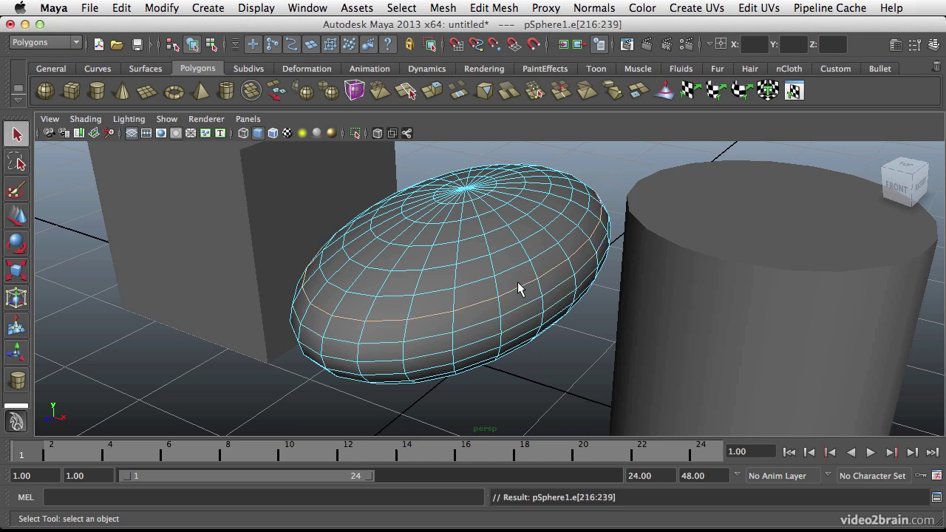
key(Up)
key(Right)
key(Left)
key(Left)
key(Left)
key(Right)
key(Right)
key(Right)
alt+drag(504, 272, 528, 275)
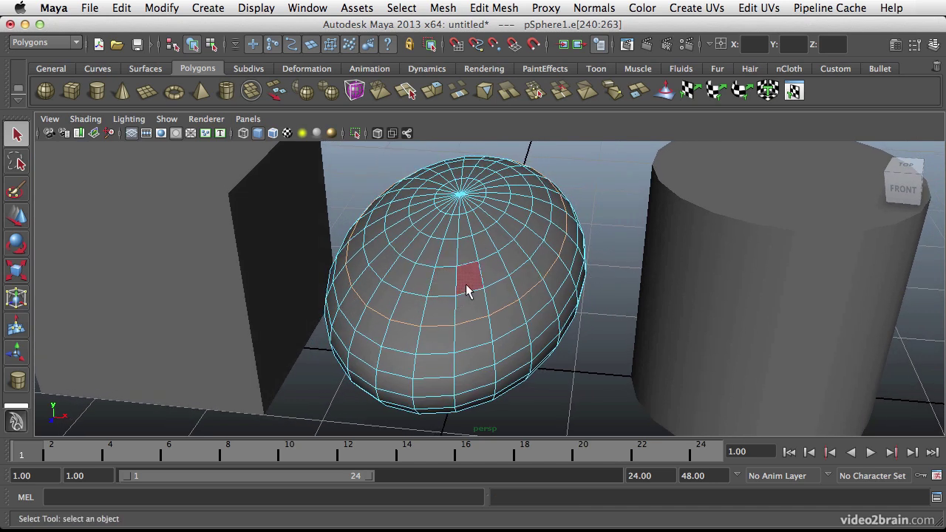
Select a single face on the sphere's front and extend the selection to all of its faces
click(467, 287)
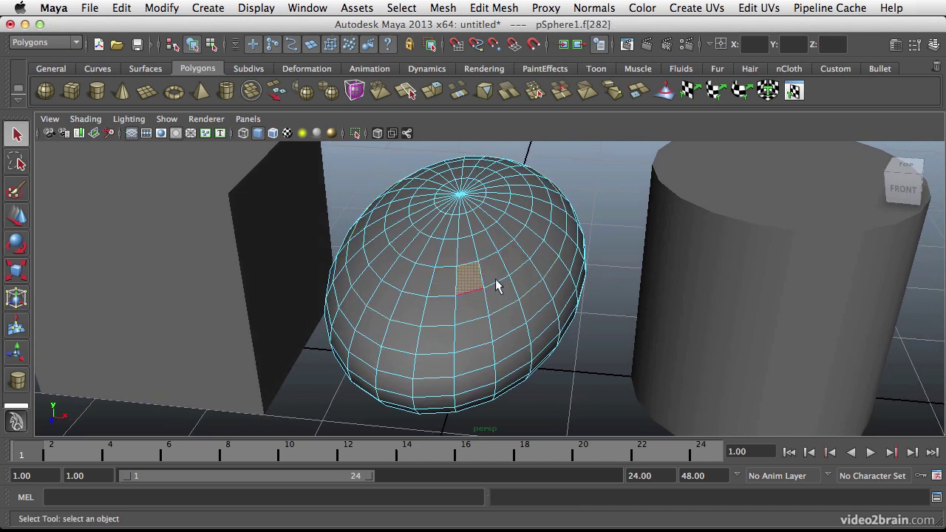
alt+drag(496, 279, 496, 263)
double_click(496, 264)
alt+drag(475, 298, 528, 263)
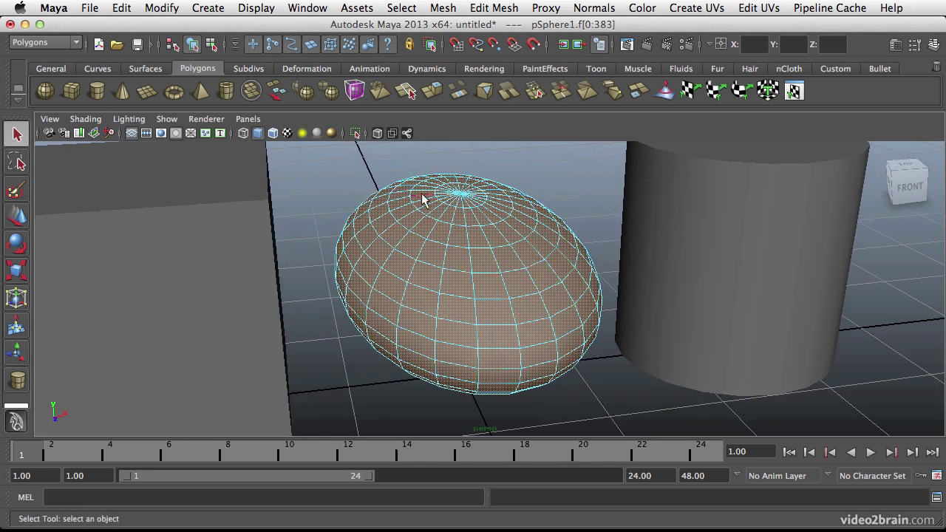
alt+drag(522, 297, 469, 314)
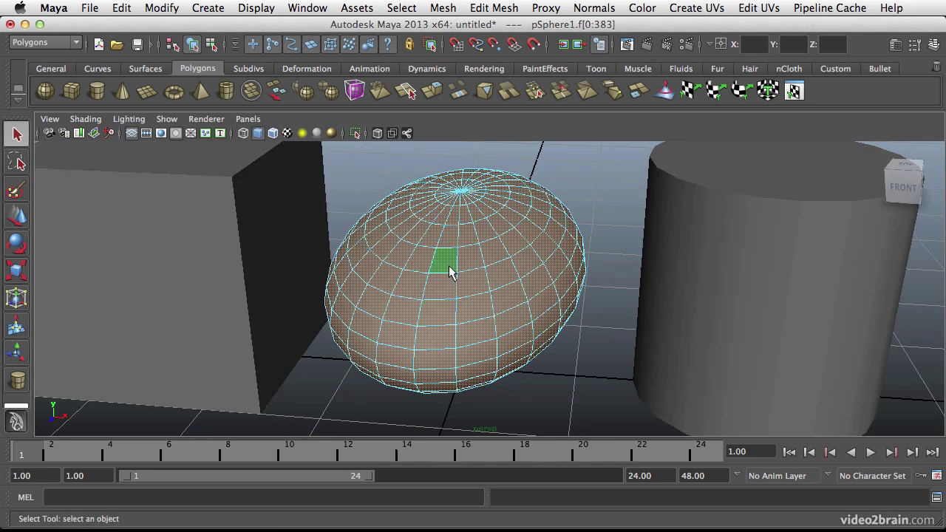
Select one face on the sphere's upper front and extend it through the adjacent face to the full horizontal face loop
click(449, 268)
shift+double_click(474, 268)
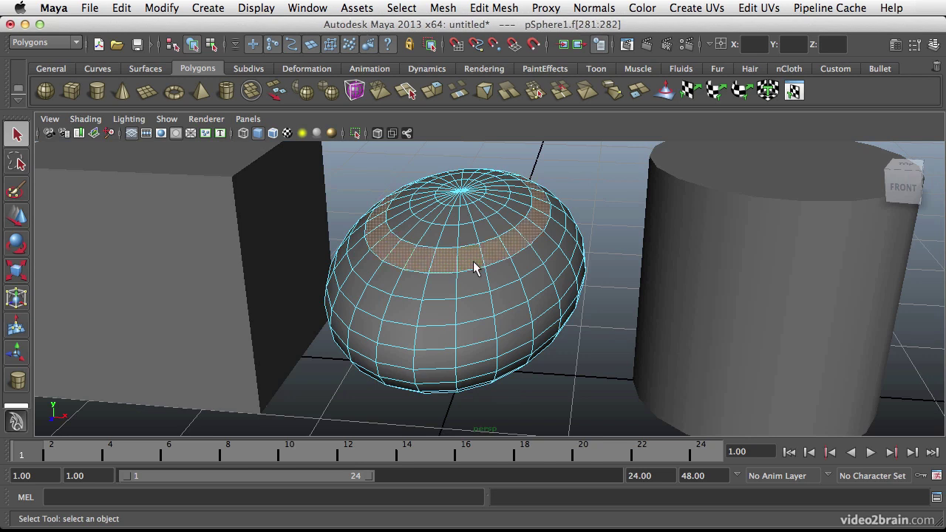
alt+drag(475, 269, 481, 376)
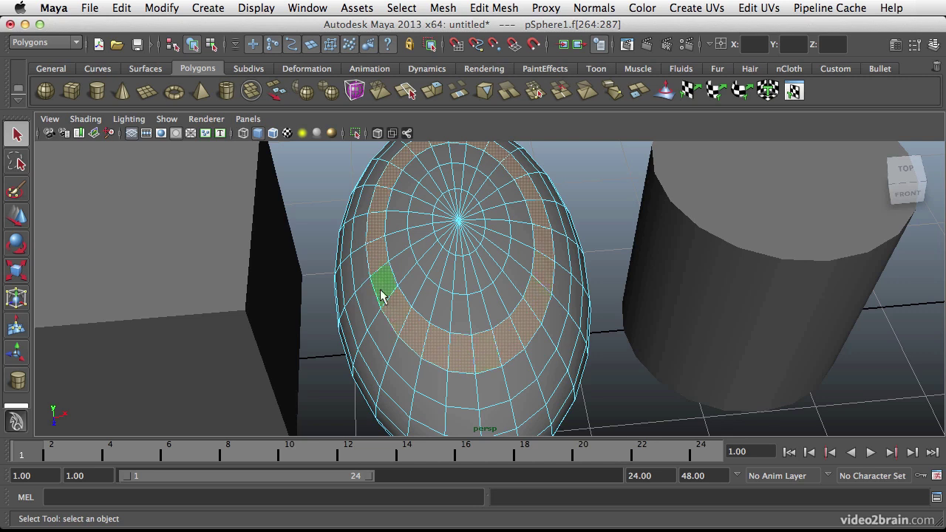
Pick-walk the horizontal face loop selection down and up through the neighbouring rows of faces
alt+drag(540, 301, 478, 265)
key(Down)
key(Down)
key(Down)
key(Down)
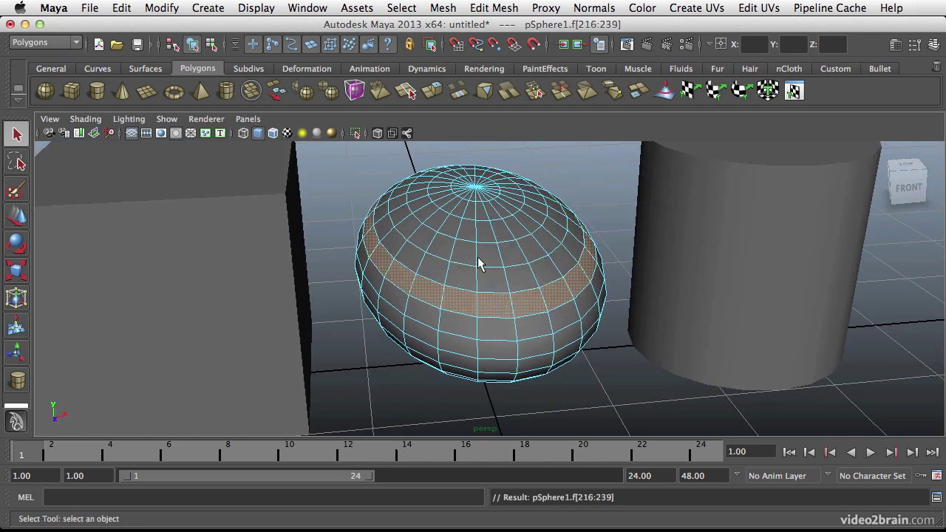
key(Up)
key(Up)
key(Up)
key(Up)
key(Down)
key(Down)
key(Down)
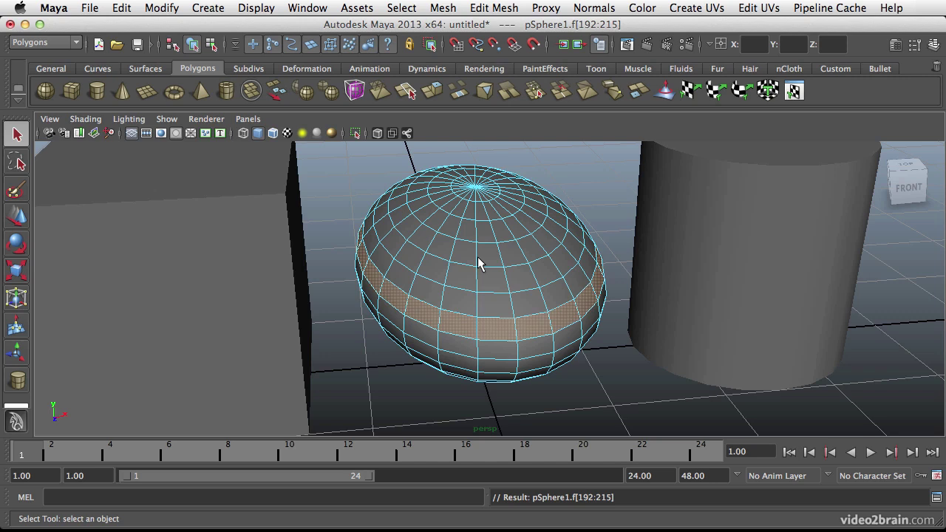
key(Down)
key(Up)
key(Up)
key(Up)
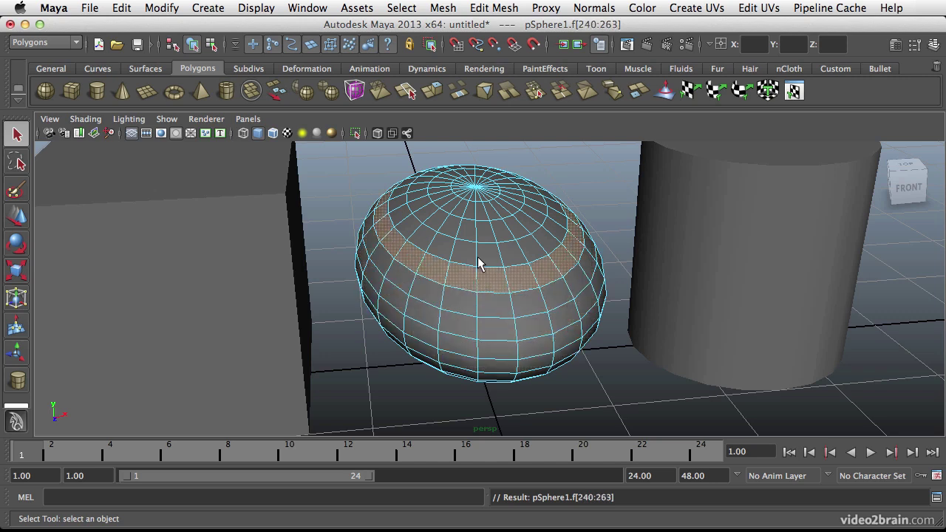
key(Down)
Zoom out to show the cube, sphere and cylinder, and clear the face loop selection
alt+drag(539, 297, 539, 292)
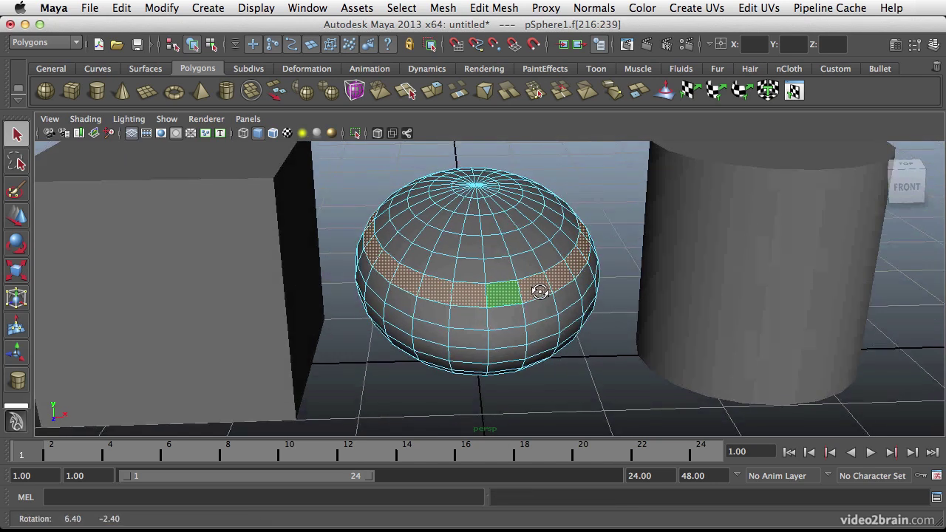
alt+right_drag(540, 292, 481, 300)
alt+drag(547, 299, 510, 278)
alt+right_drag(510, 278, 454, 288)
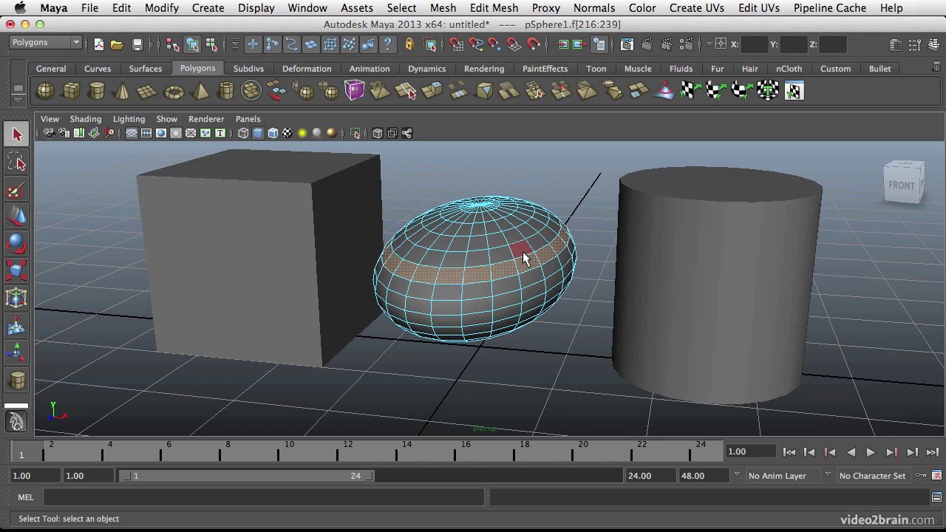
click(580, 222)
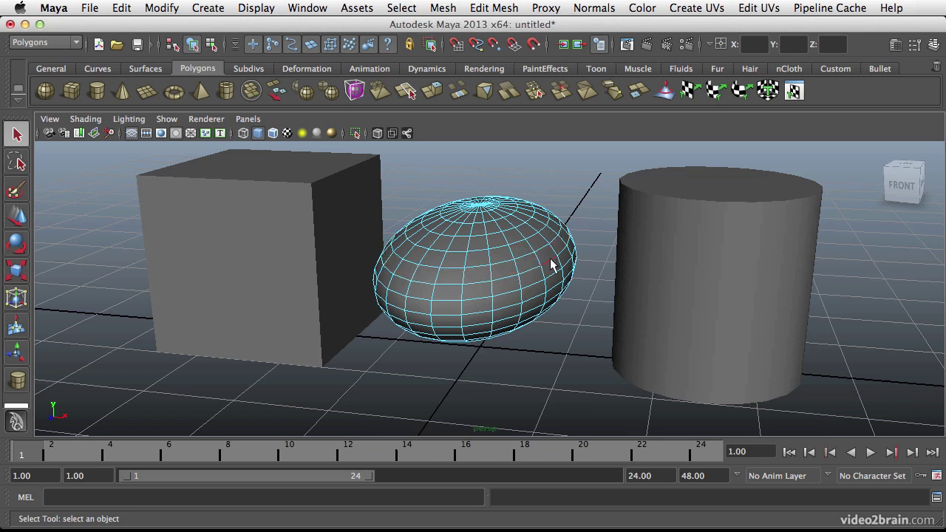
Select a vertex, an edge and a face in turn on the sphere's front using multi-component selection
alt+drag(538, 259, 493, 262)
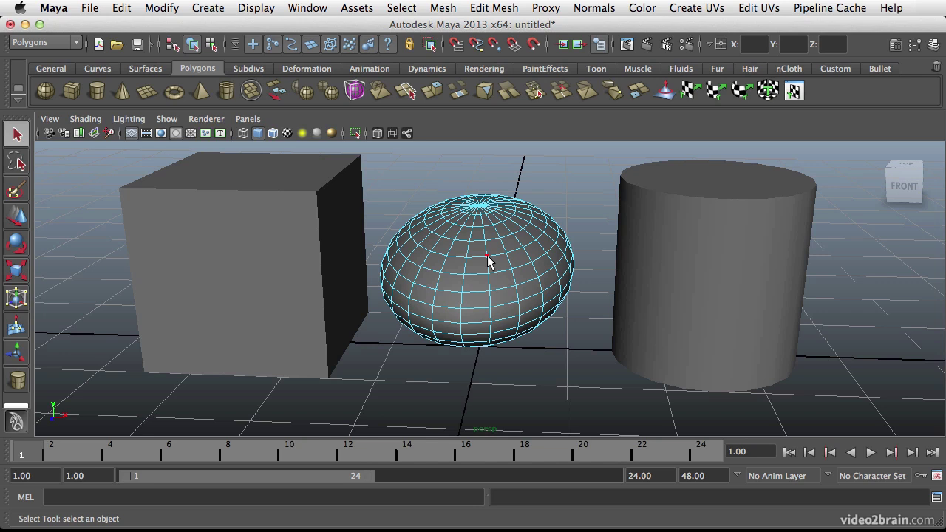
click(491, 258)
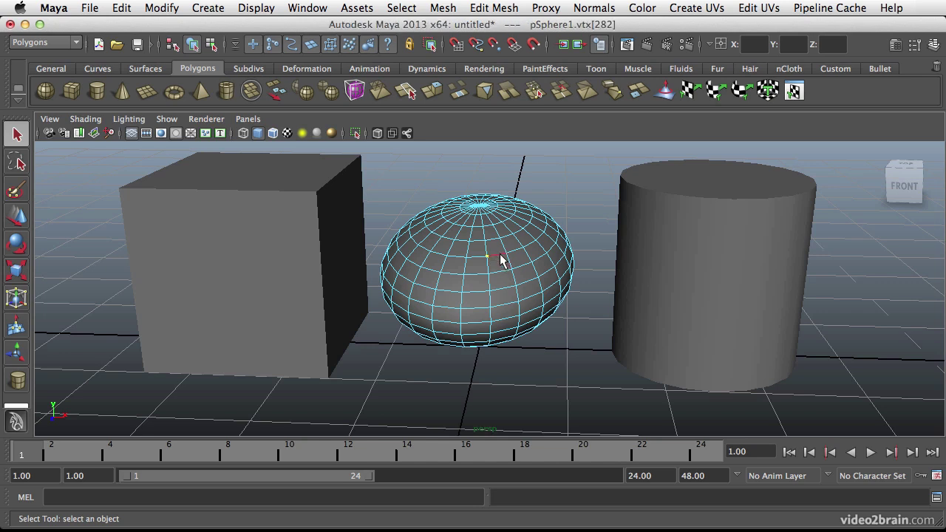
click(498, 260)
click(499, 265)
alt+drag(499, 265, 508, 279)
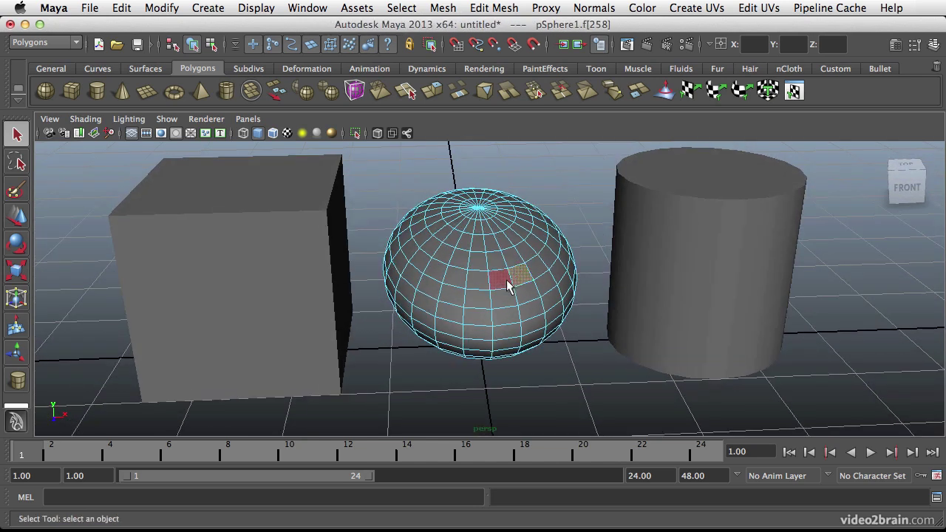